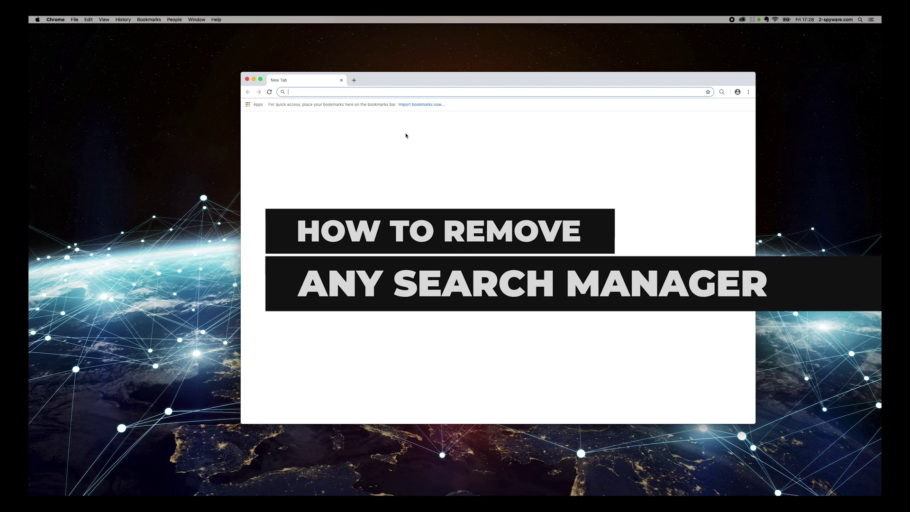
pyautogui.write('bisquits')
# - Search for 'bisquits', then dismiss the changed-search-setting notice on the Yahoo results
pyautogui.press('Return')
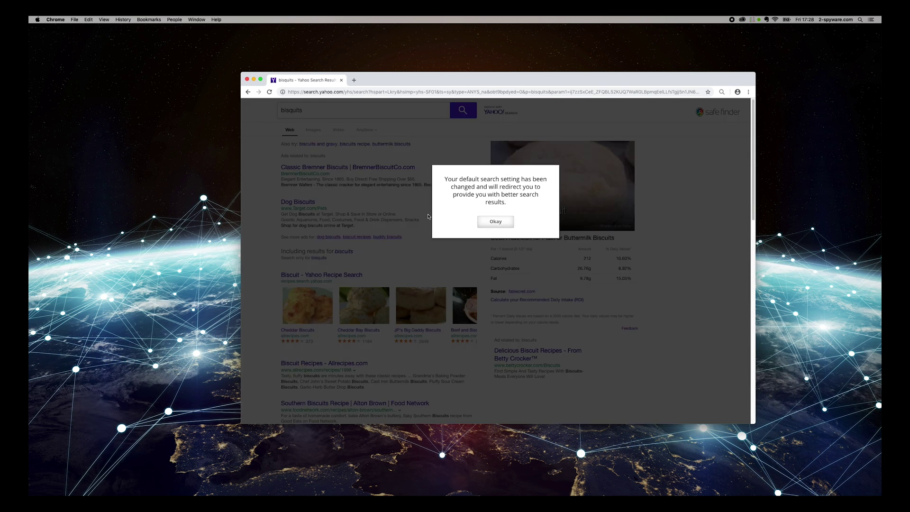
pyautogui.click(496, 221)
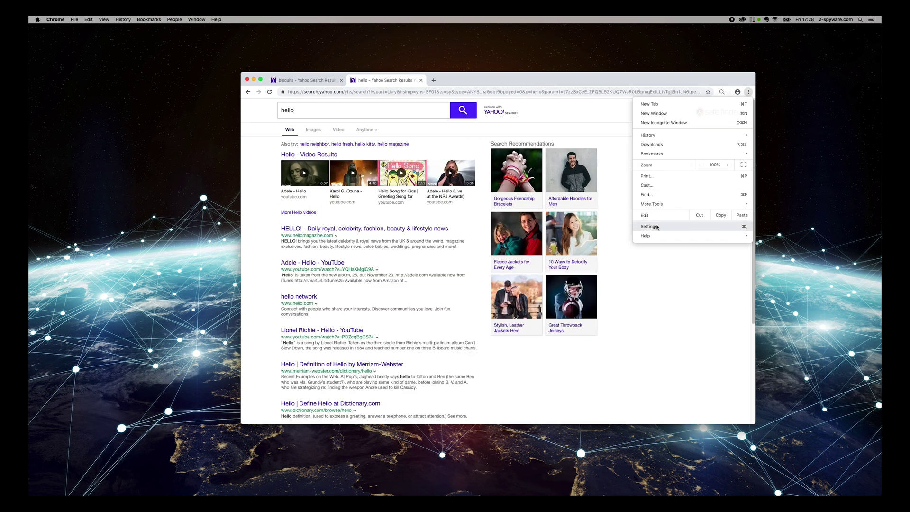
# - Reset Chrome settings via Settings > Advanced > Restore defaults, then close the window
pyautogui.click(649, 226)
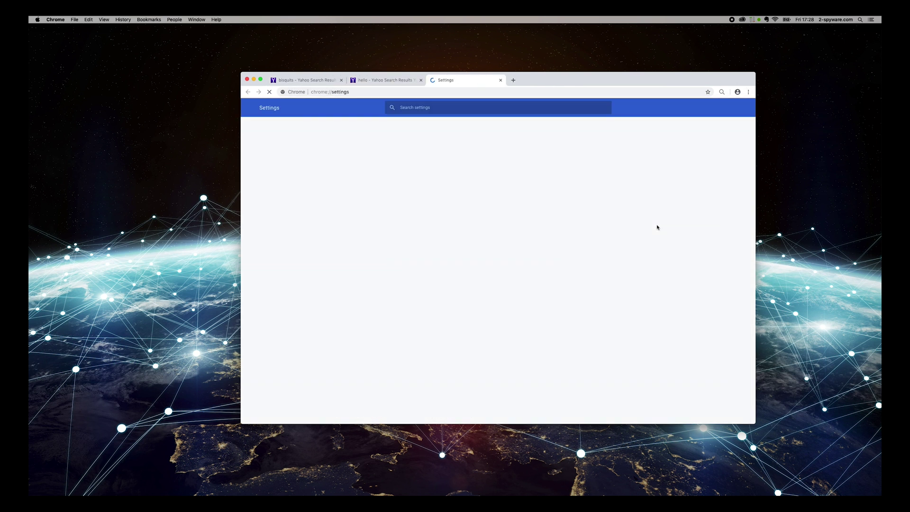
pyautogui.moveTo(750, 232); pyautogui.dragTo(751, 356)
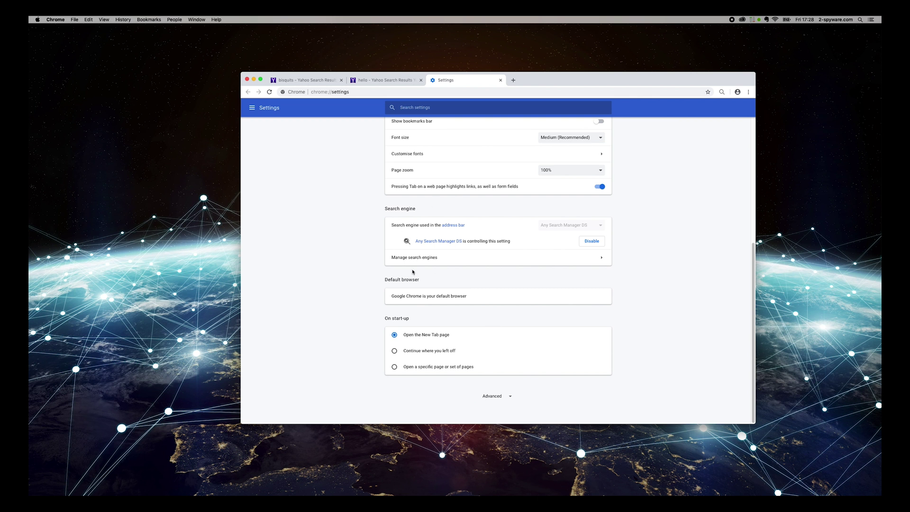
pyautogui.click(498, 395)
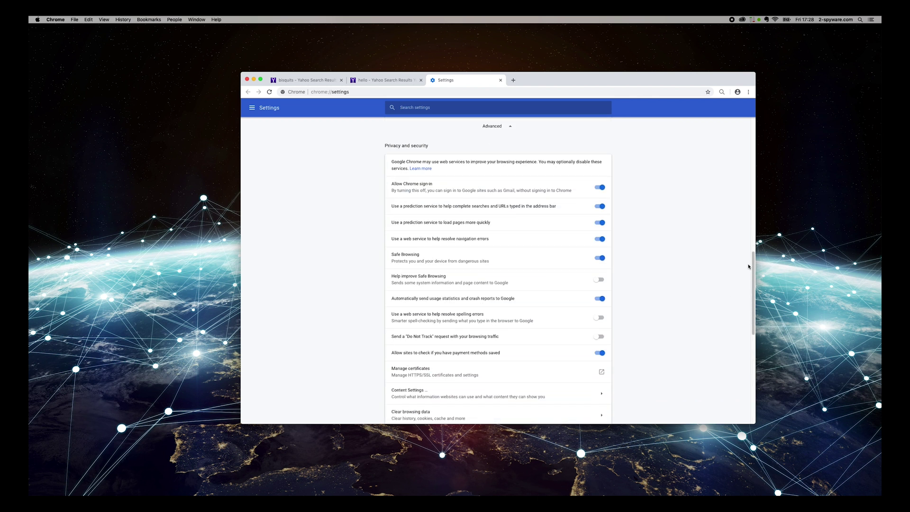
pyautogui.moveTo(751, 266); pyautogui.dragTo(751, 398)
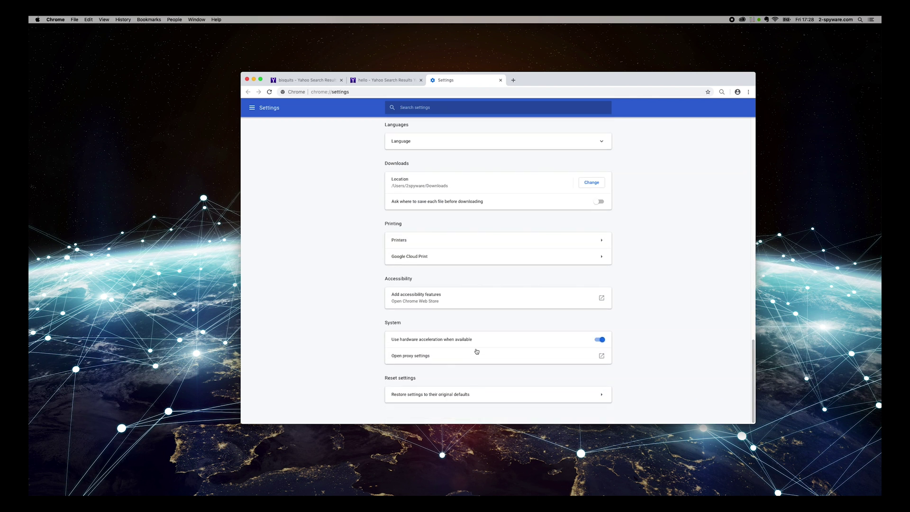
pyautogui.click(459, 395)
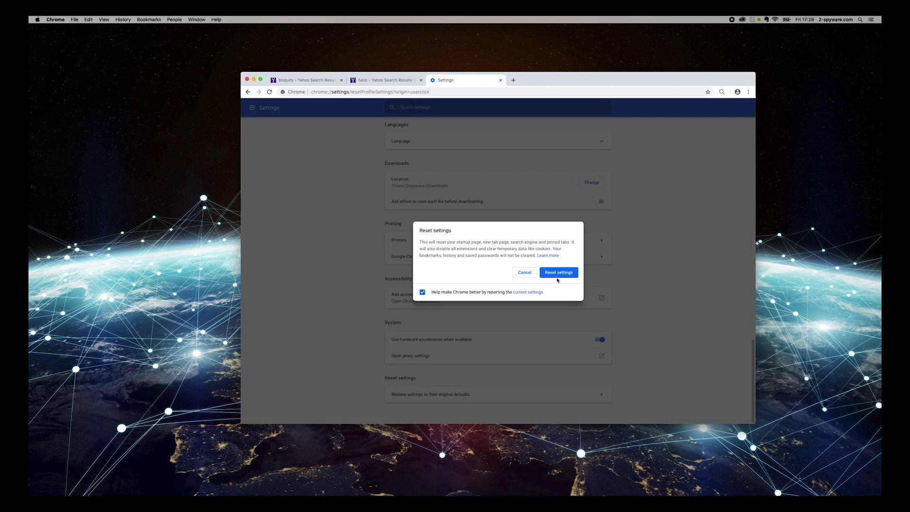
pyautogui.click(559, 272)
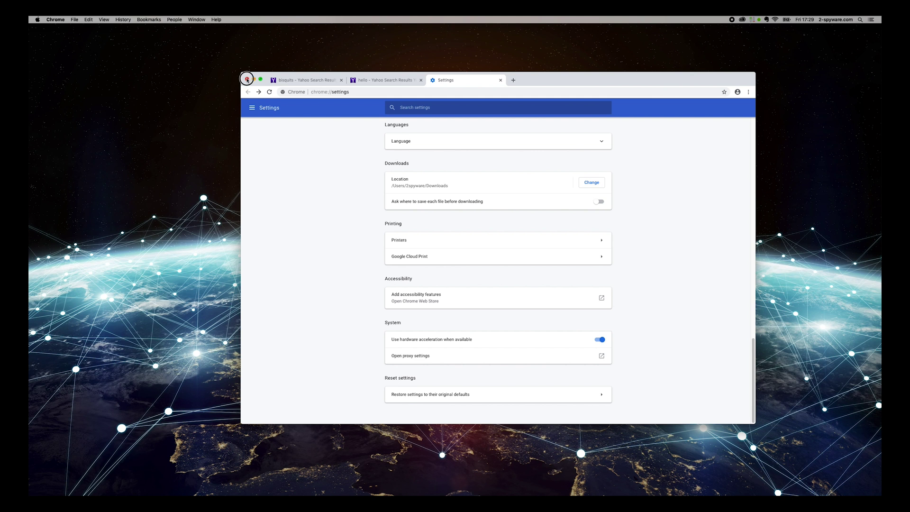
pyautogui.click(247, 80)
# - Search 'bisquits' again, follow the 'biscuits' correction on Google, then close the browser
pyautogui.click(313, 489)
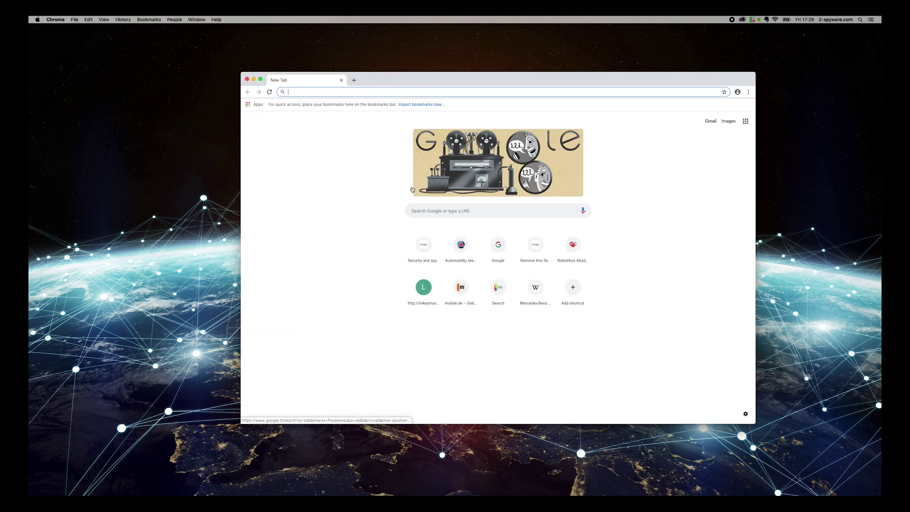
pyautogui.click(347, 92)
pyautogui.write('bisquits')
pyautogui.press('Return')
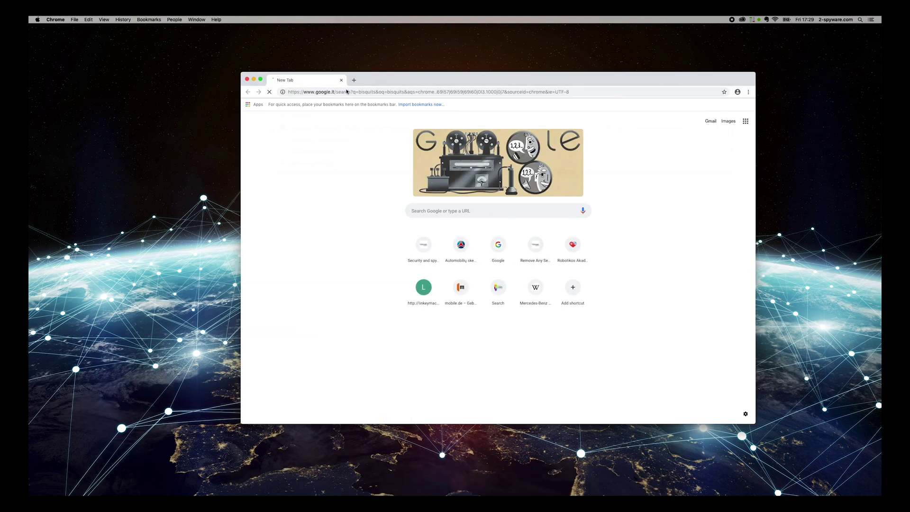
pyautogui.click(352, 164)
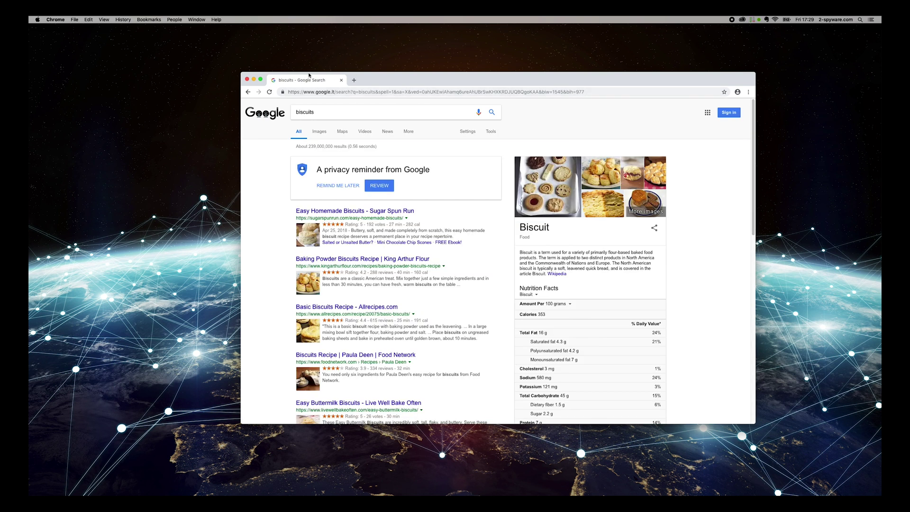
pyautogui.click(247, 80)
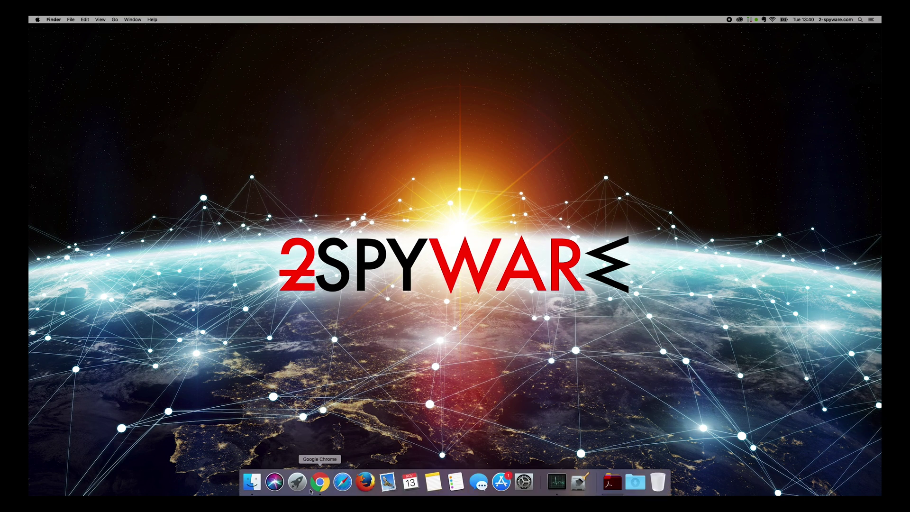
# - Get the Malwarebytes 14-day trial via the 2-spyware.com Malwarebytes Anti Malware review
pyautogui.click(341, 489)
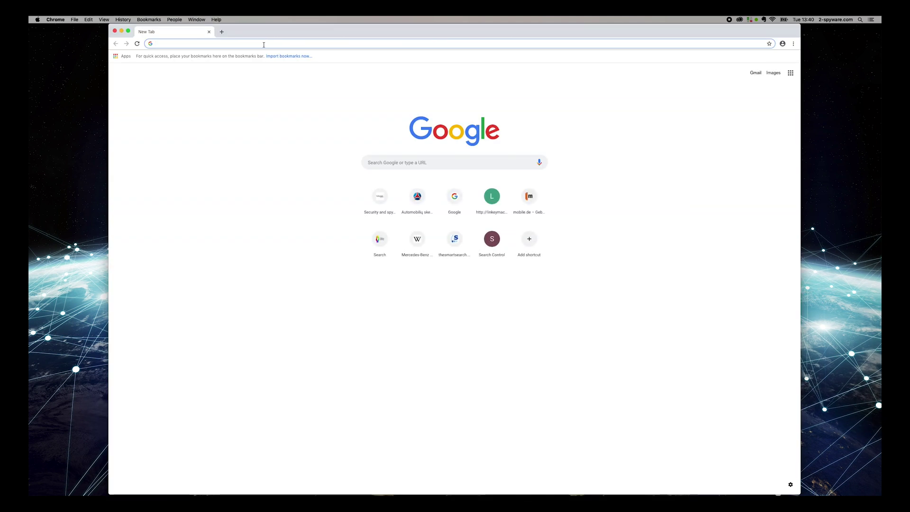
pyautogui.write('2-spyware')
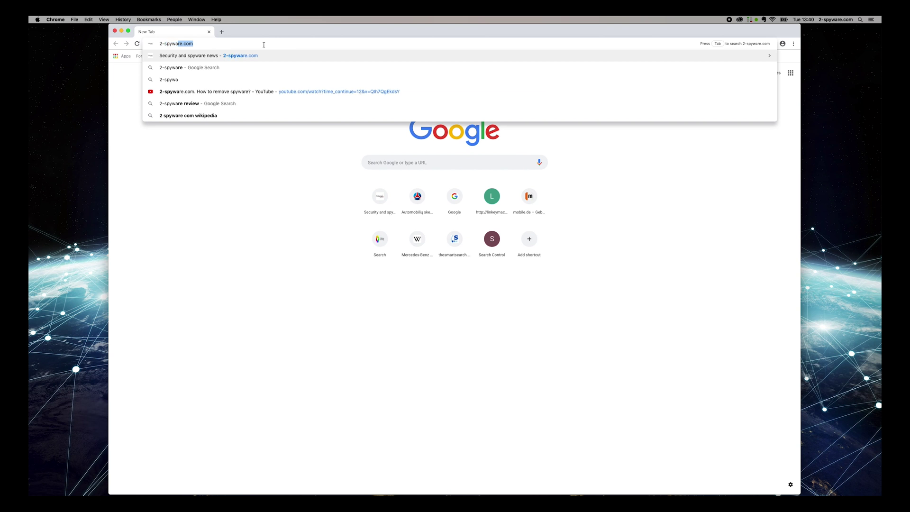
pyautogui.write('.com')
pyautogui.press('Return')
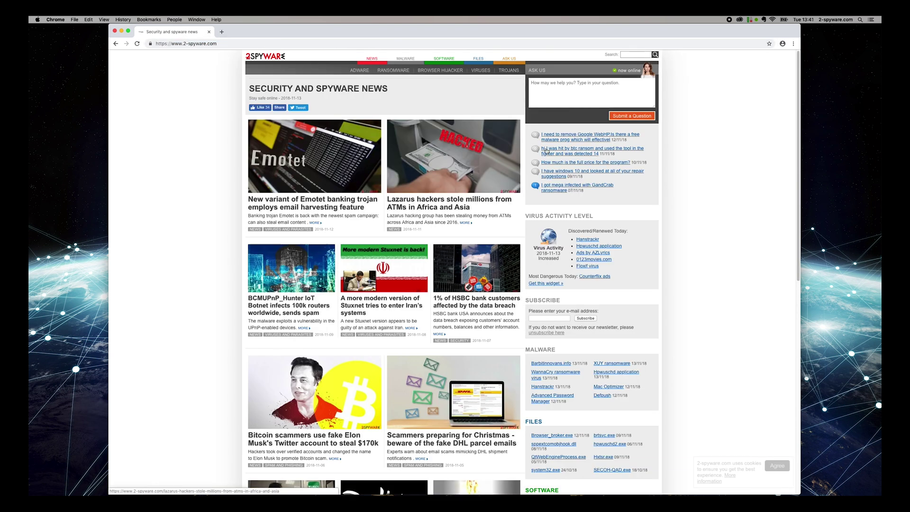
pyautogui.scroll(-2, 630, 288)
pyautogui.scroll(-2, 630, 288)
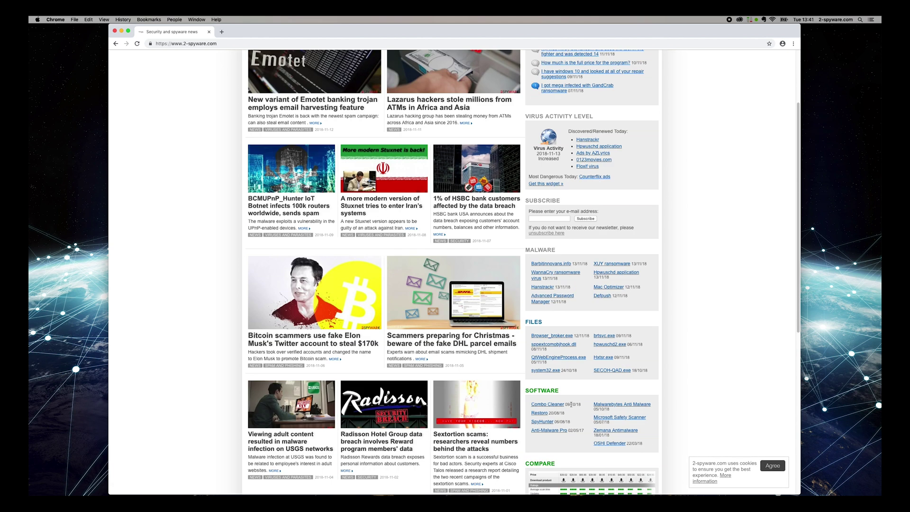
pyautogui.click(621, 404)
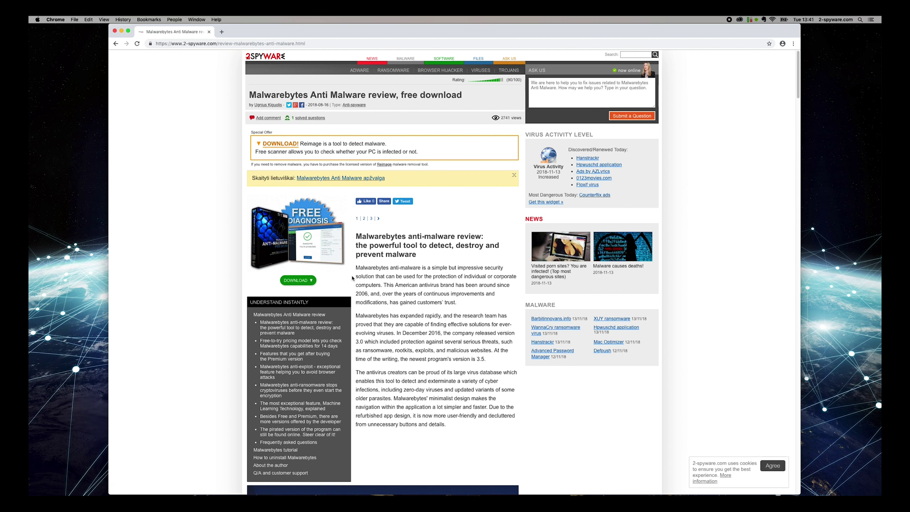
pyautogui.click(297, 280)
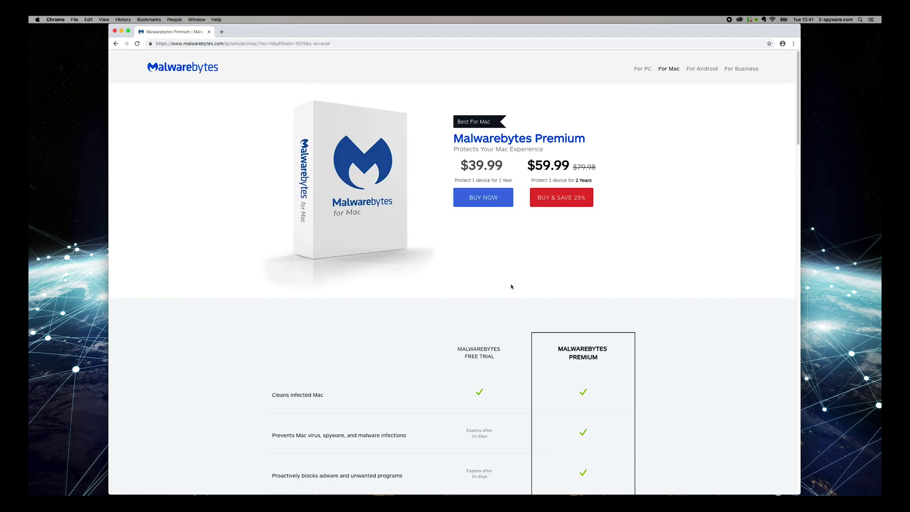
pyautogui.scroll(-4, 512, 285)
pyautogui.scroll(-4, 513, 285)
pyautogui.click(476, 296)
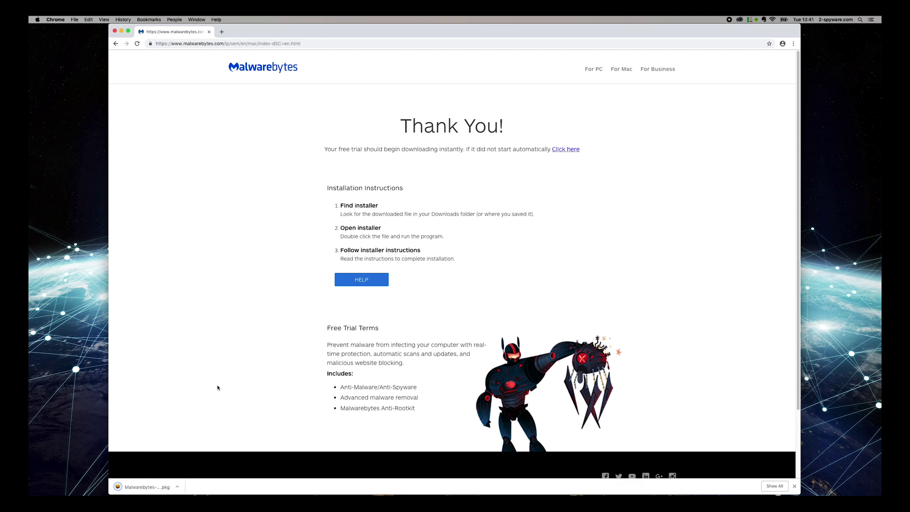
# - Open the Malwarebytes package and go past the introduction, Read Me and licence agreement
pyautogui.click(148, 486)
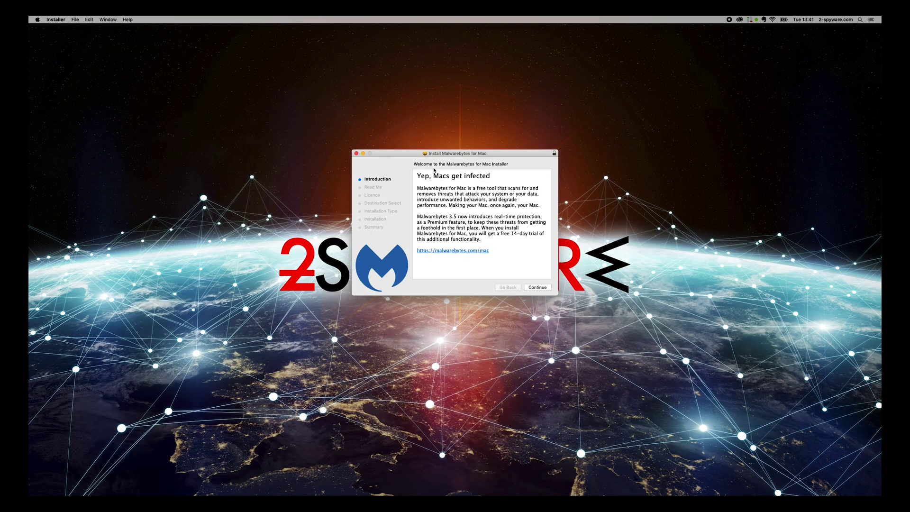
pyautogui.click(536, 288)
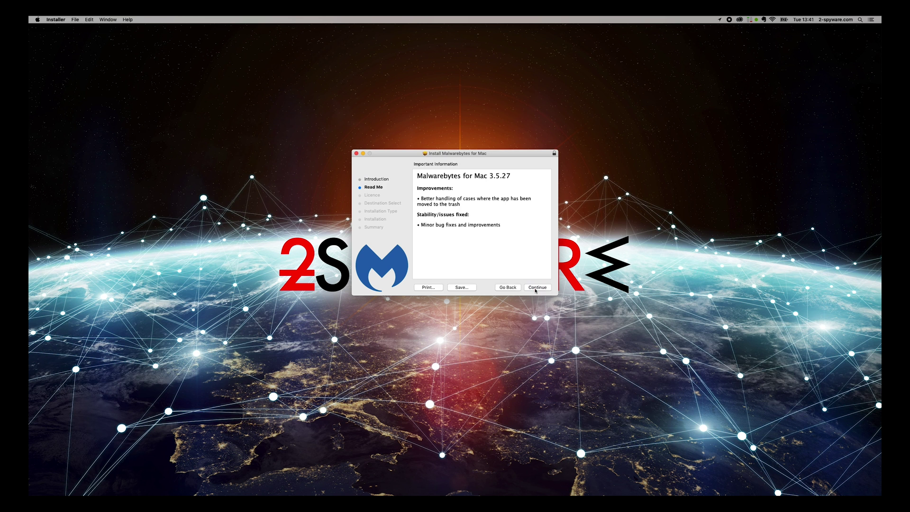
pyautogui.click(536, 288)
pyautogui.click(520, 206)
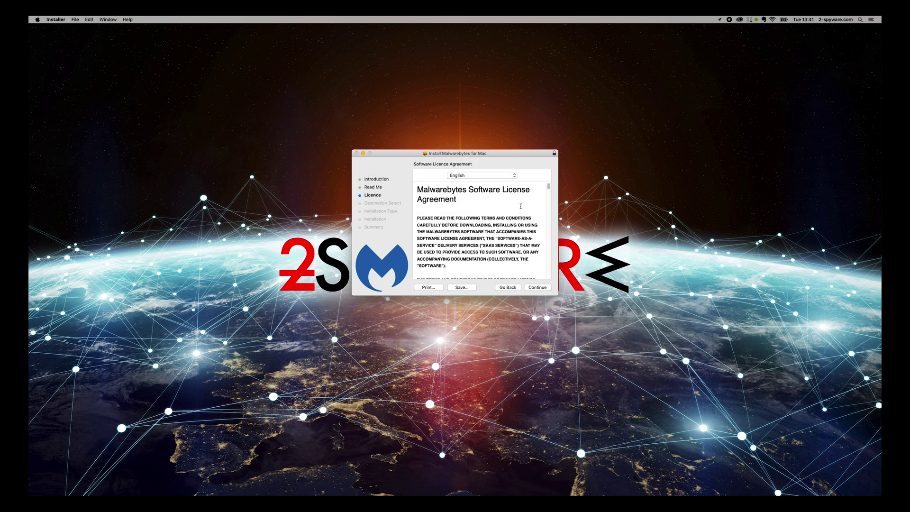
pyautogui.click(536, 287)
# - Install Malwarebytes with the password, close the installer and answer the Trash prompt
pyautogui.click(535, 288)
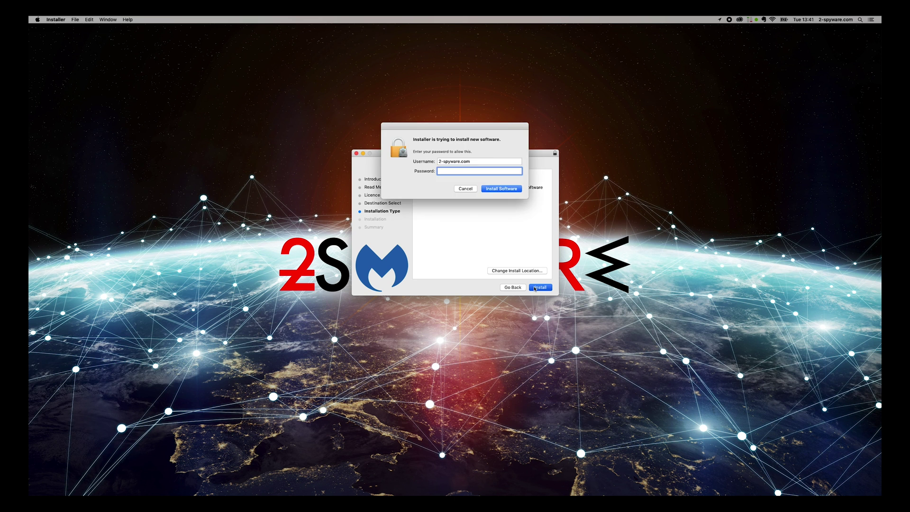
pyautogui.press('Return')
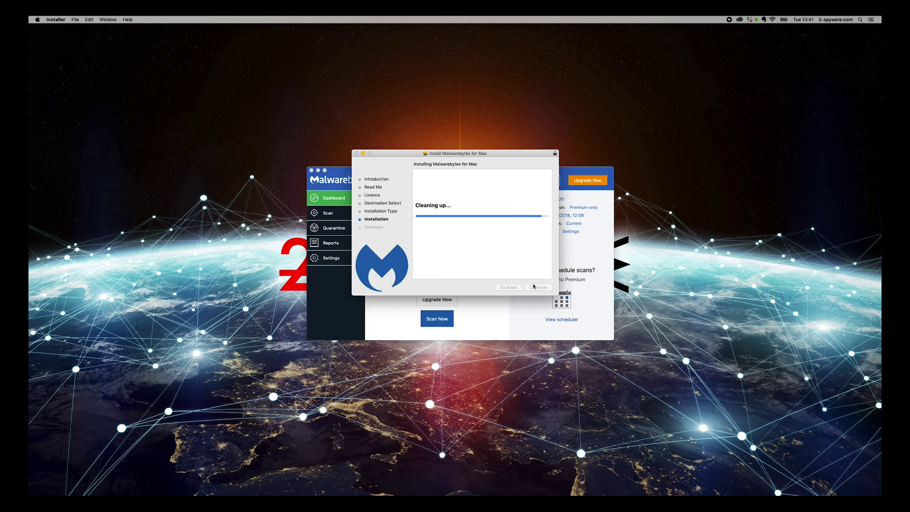
pyautogui.click(538, 288)
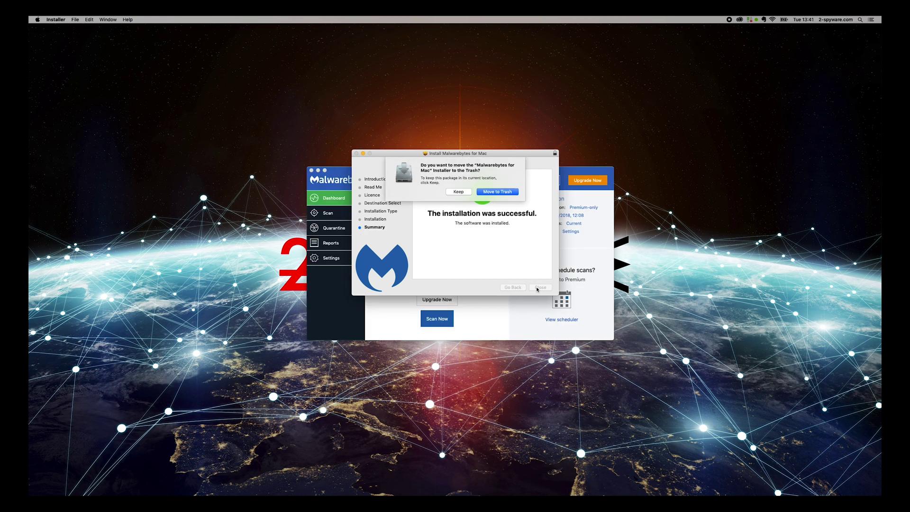
pyautogui.click(496, 193)
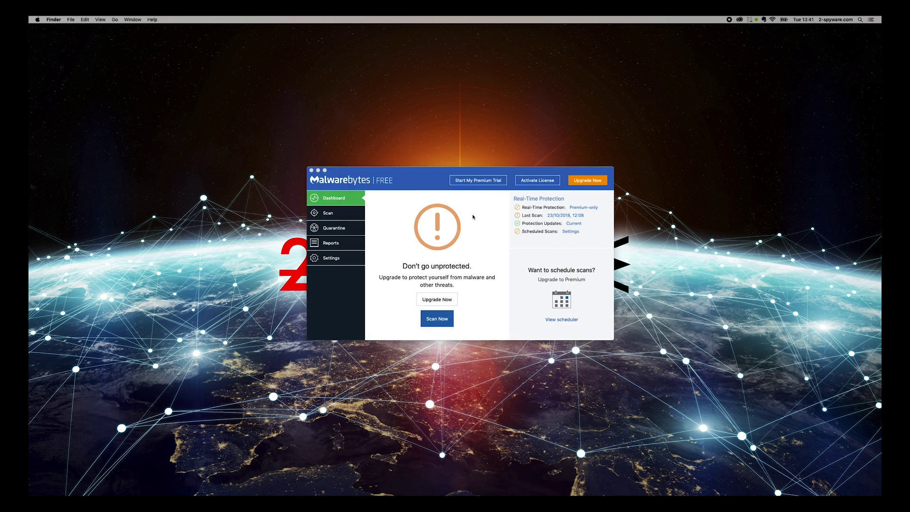
# - Run Scan Now and confirm removal of the six Disk Cleanup Pro and Similar Photo Cleaner threats
pyautogui.click(435, 322)
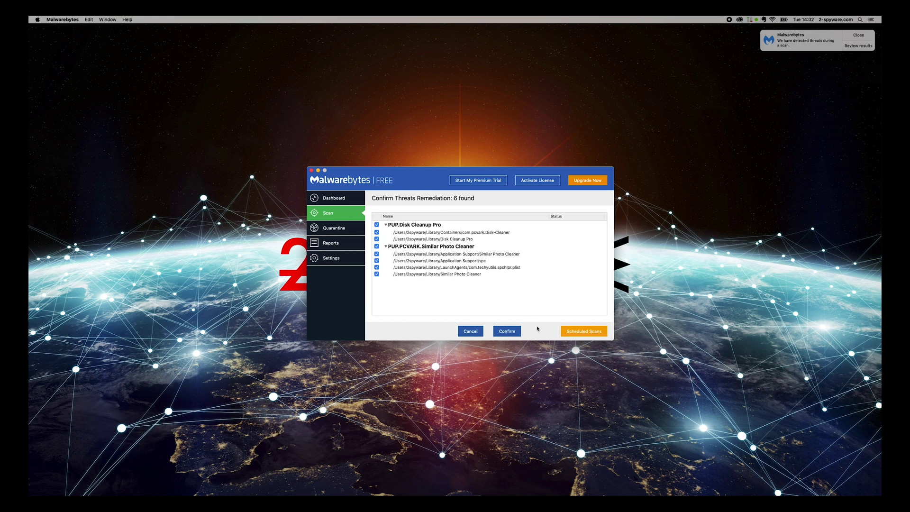
pyautogui.click(514, 331)
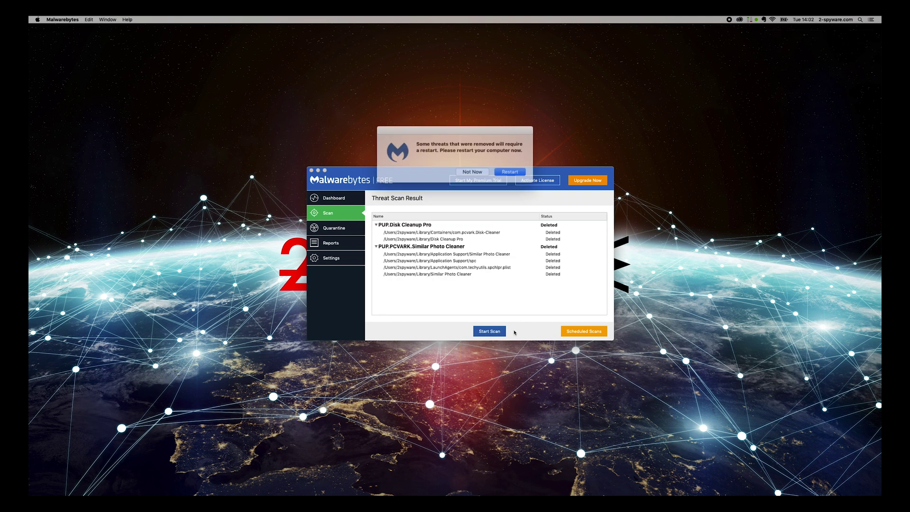